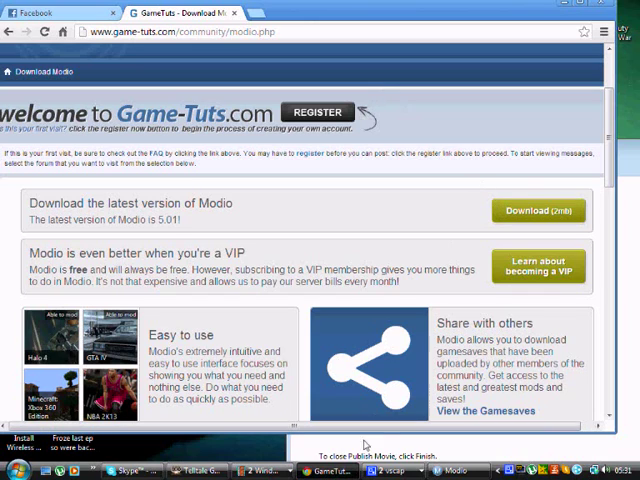
Step: Start the 2 MB Modio 5.01 download and cancel IDM's duplicate-link warning
click(505, 215)
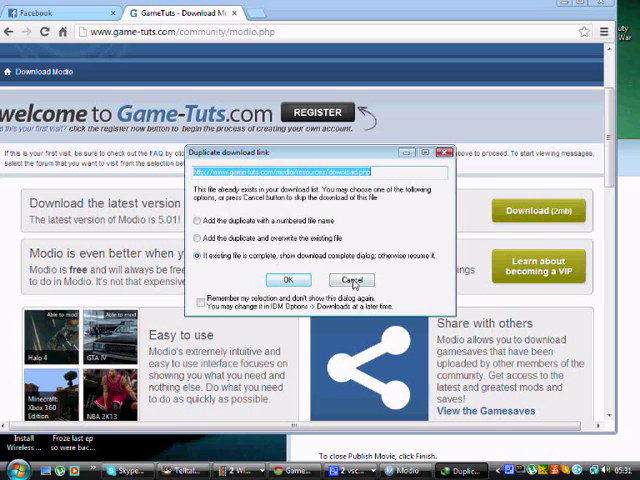
click(353, 283)
Step: Launch Modio from the Modio folder under All Programs in the Start menu
click(16, 470)
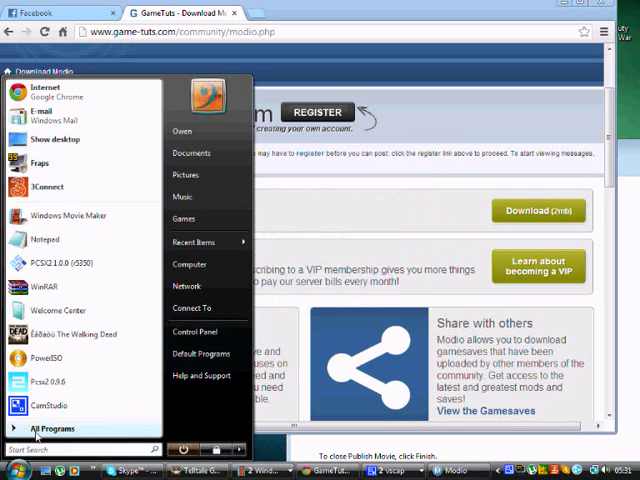
click(36, 430)
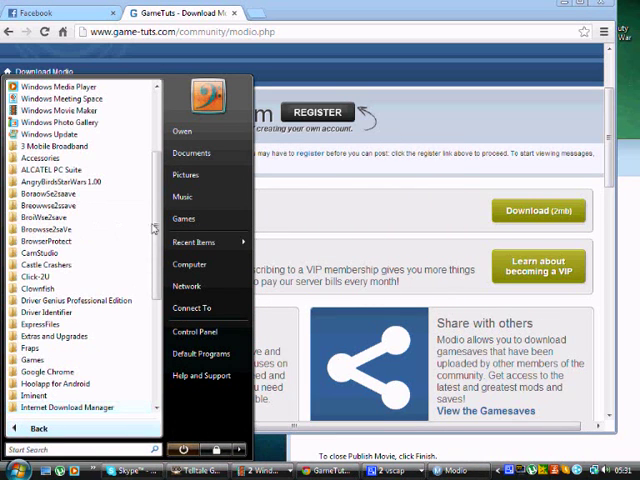
scroll(154, 228, down, 5)
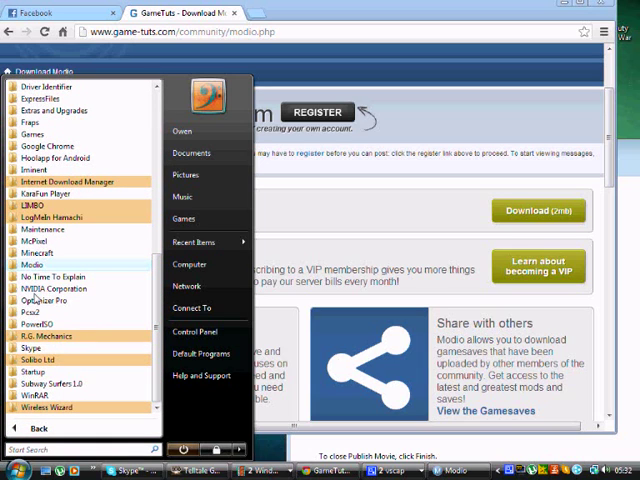
click(33, 266)
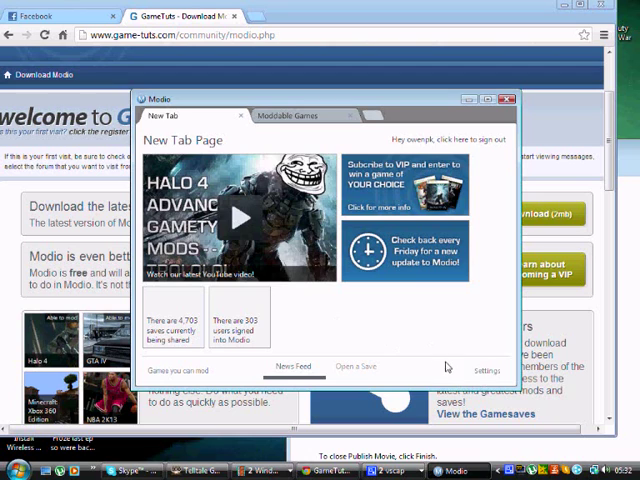
Step: View Modio's general and user settings, then close the Settings page
click(486, 372)
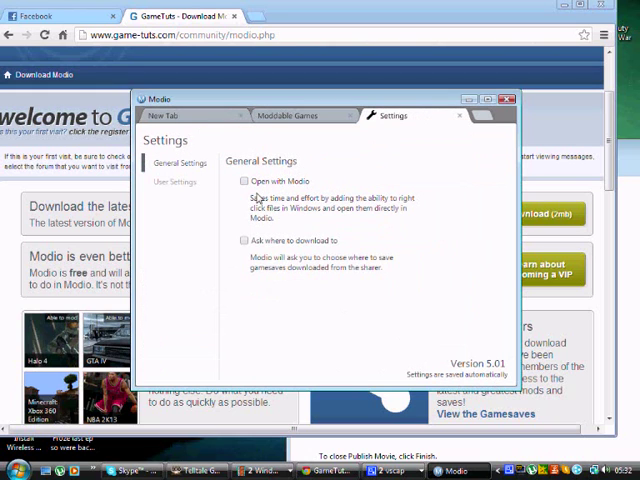
click(174, 181)
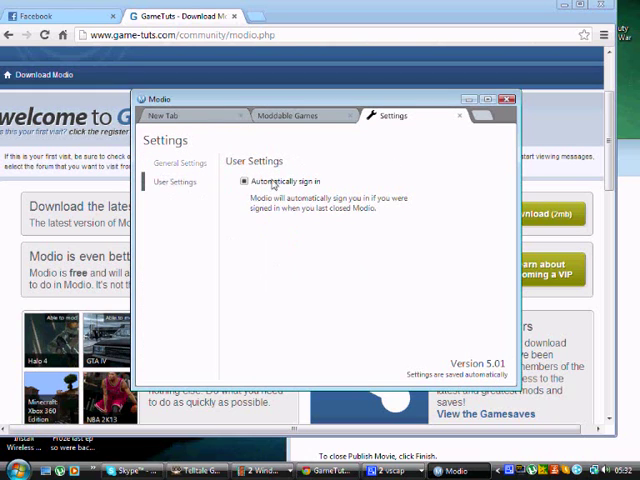
click(458, 116)
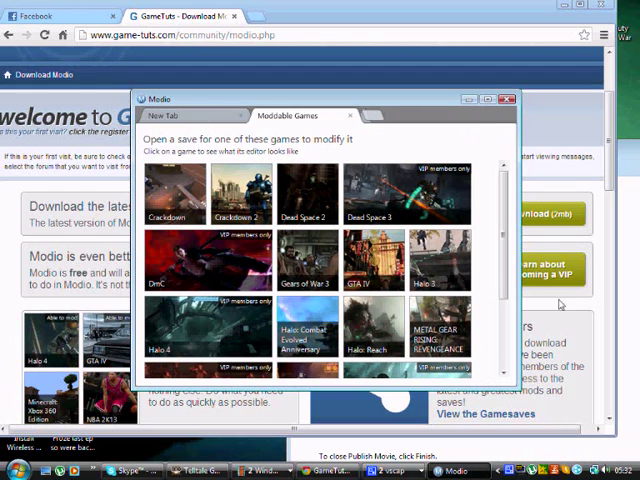
click(170, 116)
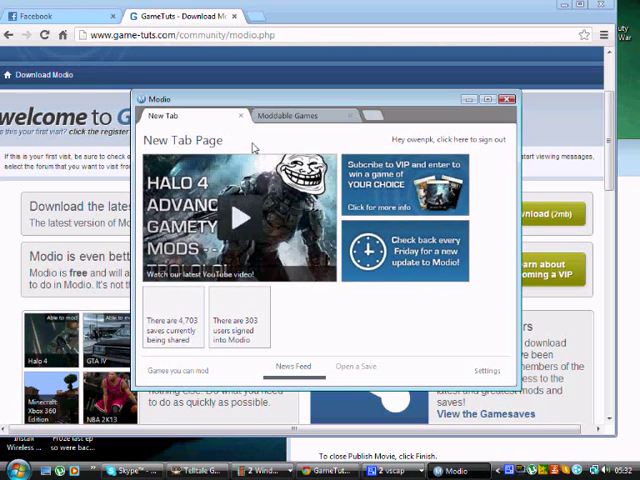
click(288, 116)
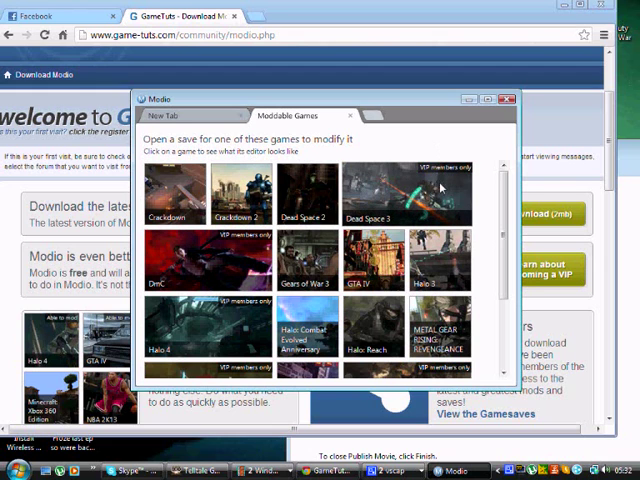
scroll(498, 270, down, 1)
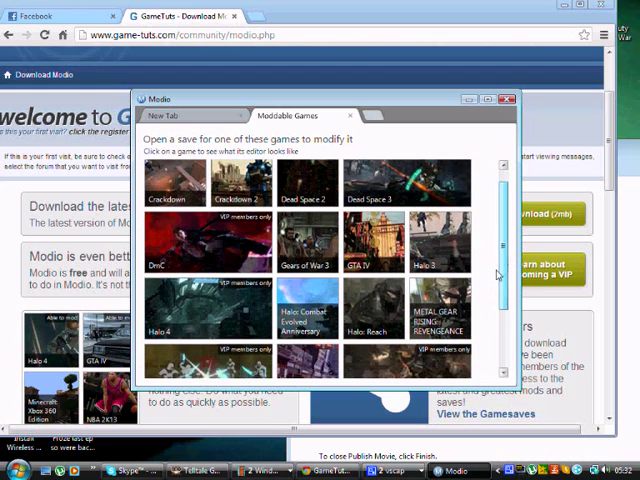
scroll(495, 280, down, 1)
scroll(493, 286, down, 1)
scroll(493, 310, down, 1)
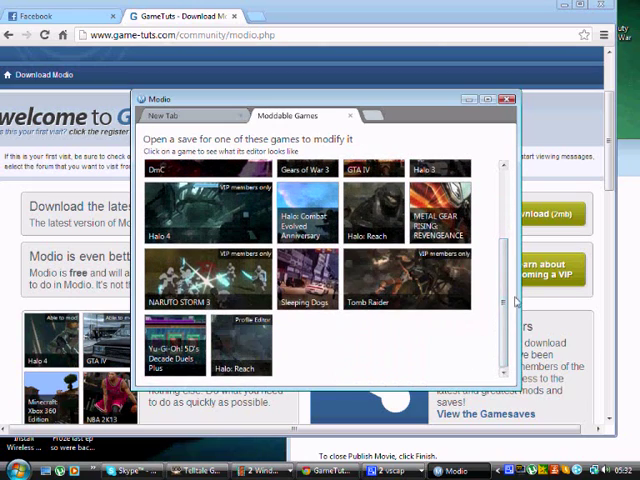
scroll(502, 290, up, 2)
scroll(490, 260, up, 2)
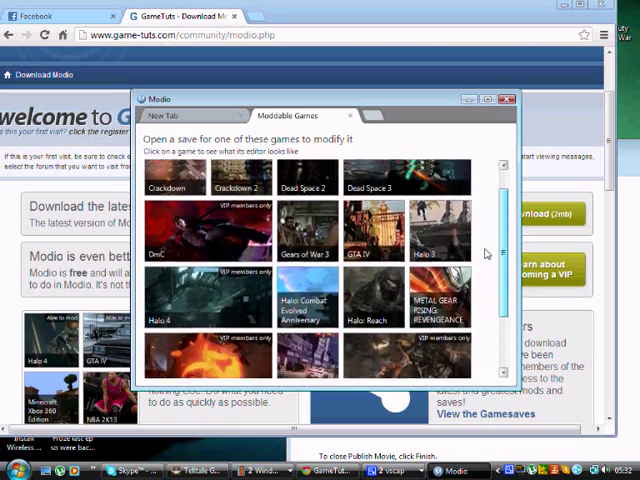
scroll(483, 242, down, 1)
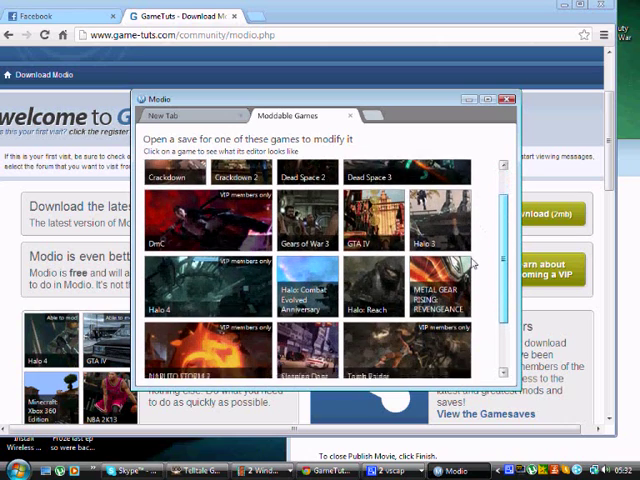
scroll(478, 270, down, 1)
scroll(473, 287, up, 1)
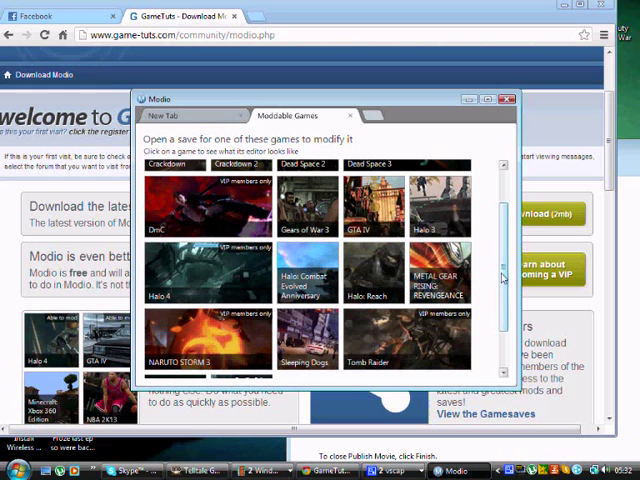
scroll(502, 265, up, 1)
scroll(502, 270, up, 2)
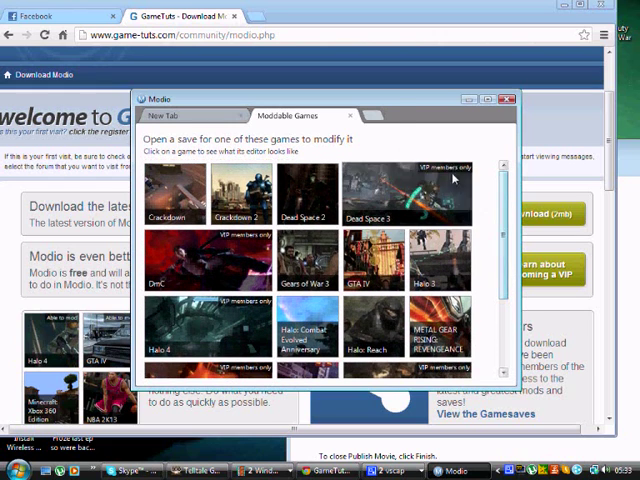
Step: Close Modio's Moddable Games tab and show CamStudio's tray menu with Record, Stop, Pause and Exit
click(350, 116)
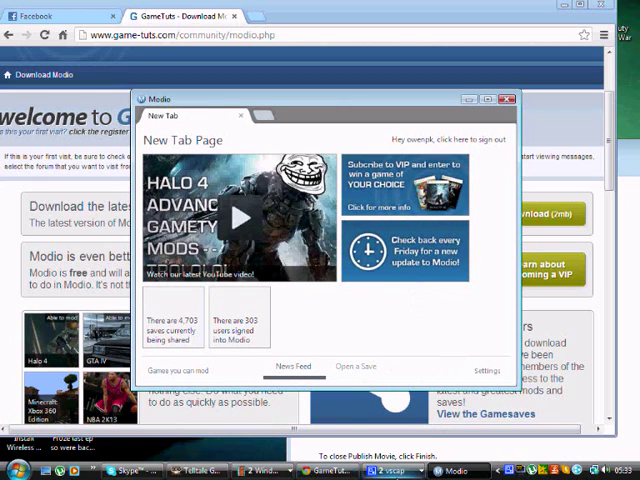
mouse_move(392, 470)
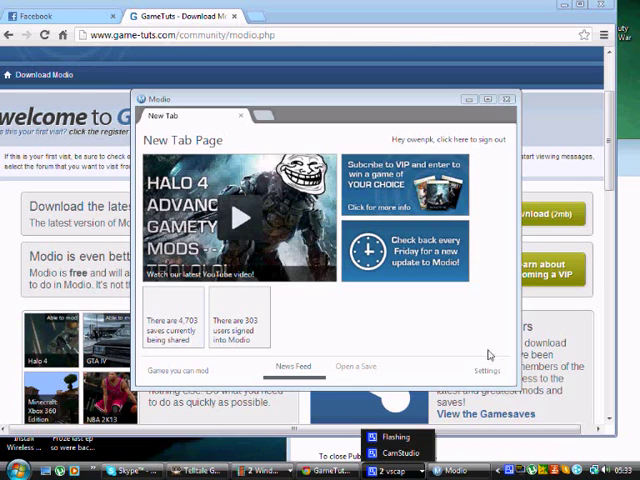
right_click(545, 469)
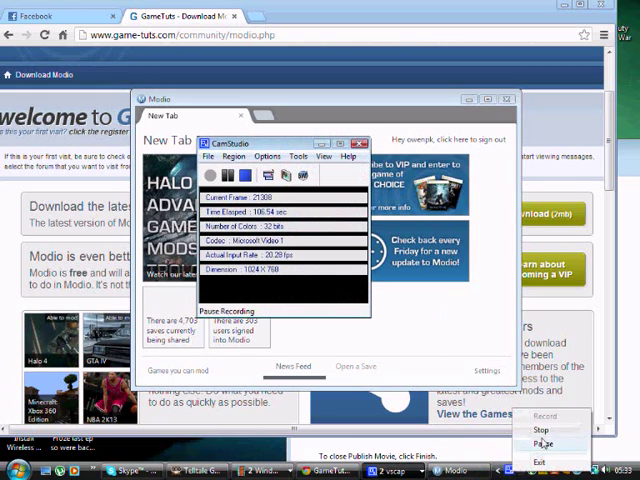